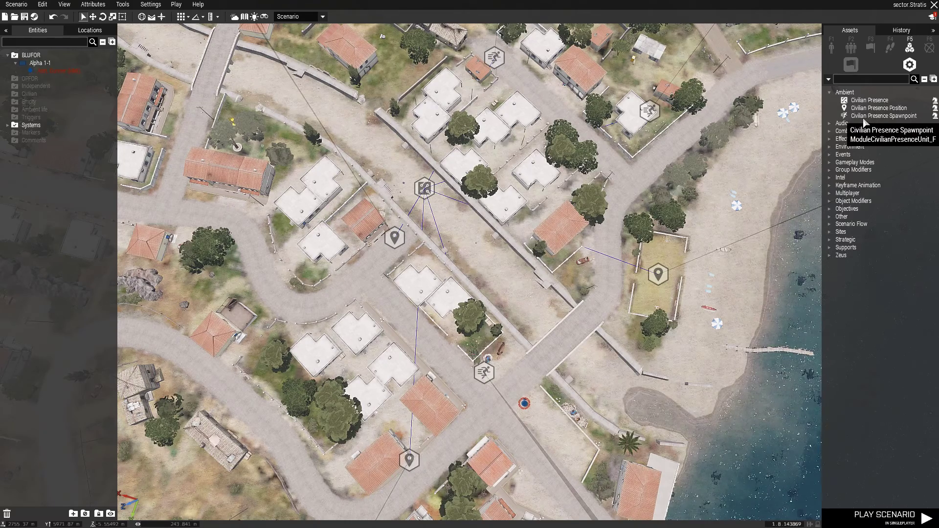
- Place a Civilian Presence Spawnpoint module on the dirt road just north of the coastal road junction
{"action": "scroll", "coordinate": [864, 123], "scroll_direction": "down", "scroll_amount": 5}
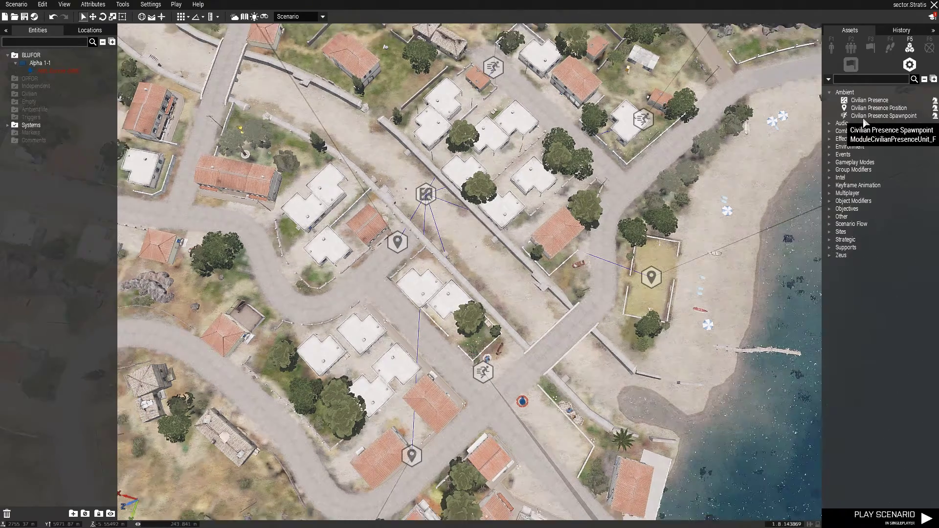
{"action": "left_click", "coordinate": [882, 116]}
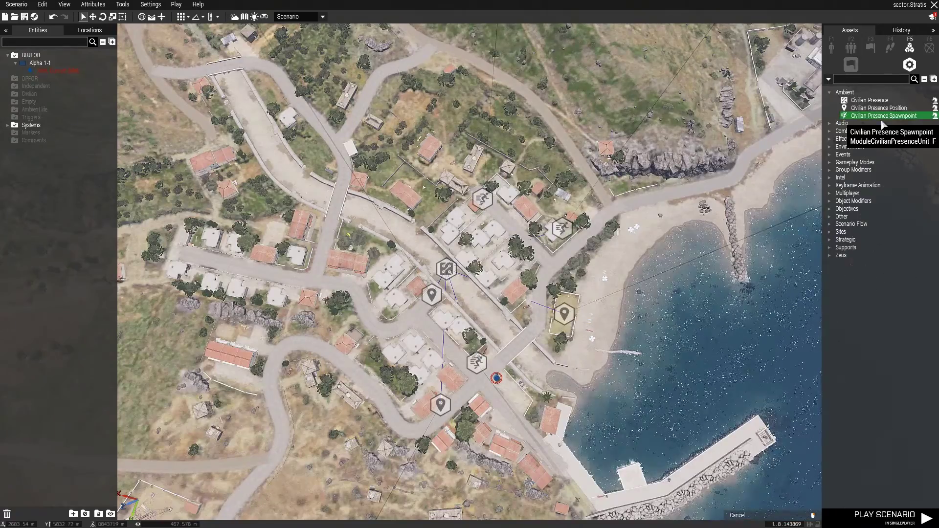
{"action": "scroll", "coordinate": [494, 245], "scroll_direction": "up", "scroll_amount": 10}
{"action": "scroll", "coordinate": [492, 247], "scroll_direction": "up", "scroll_amount": 2}
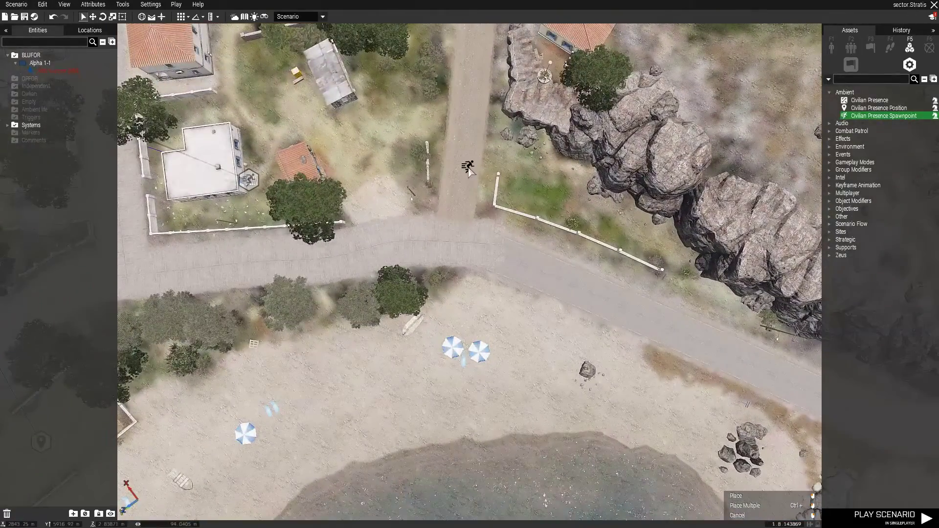
{"action": "left_click", "coordinate": [468, 167]}
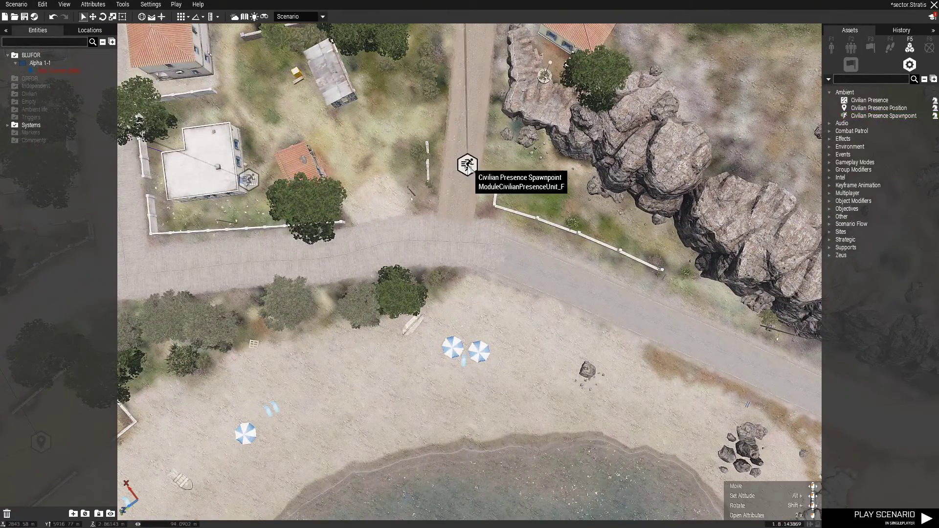
- Sync the new Civilian Presence Spawnpoint to the Civilian Presence module
{"action": "right_click", "coordinate": [467, 165]}
{"action": "left_click", "coordinate": [631, 180]}
{"action": "right_click_drag", "start_coordinate": [641, 183], "coordinate": [460, 172]}
{"action": "key", "text": "w"}
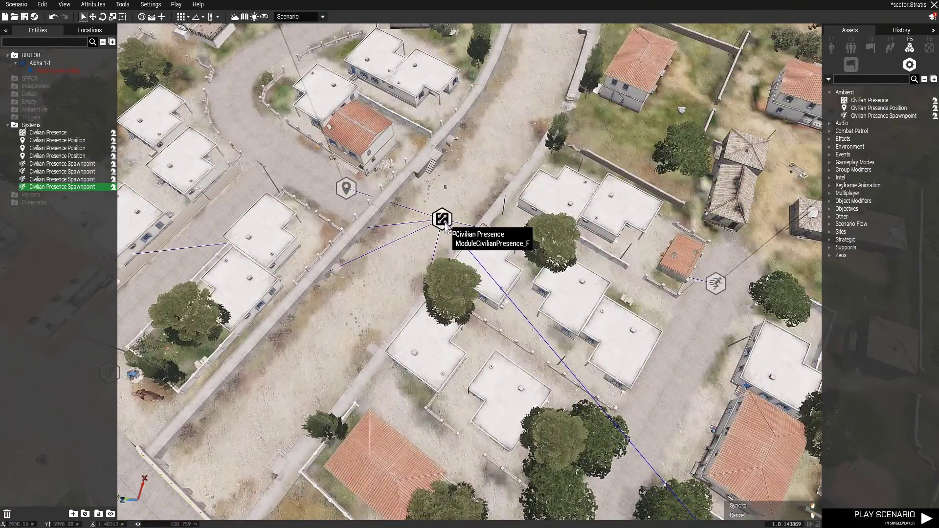
{"action": "left_click", "coordinate": [445, 224]}
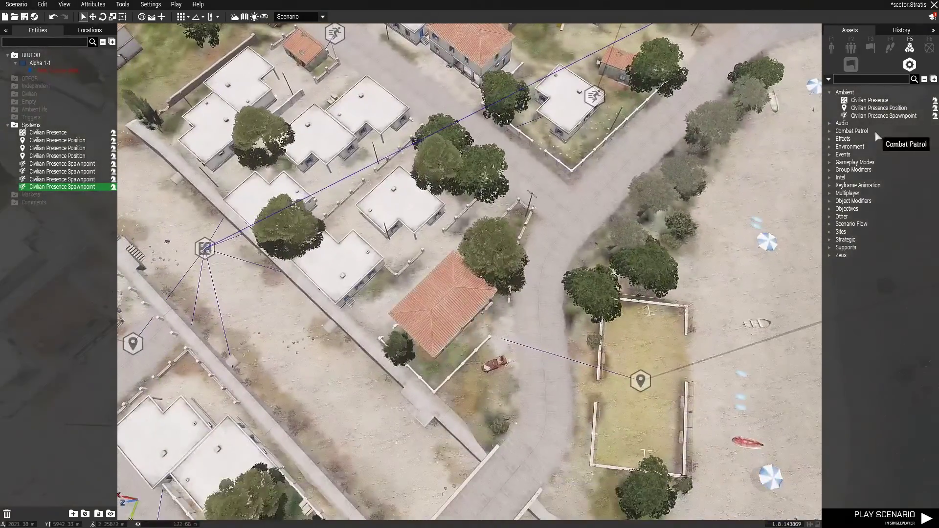
- Place a Civilian Presence Position on the street just west of the main crossroads, then review and accept its attributes
{"action": "left_click", "coordinate": [875, 108]}
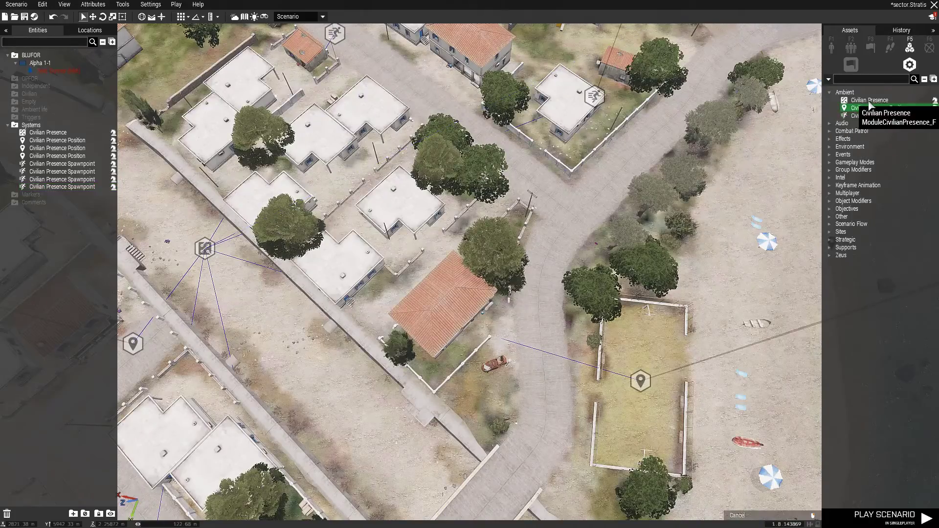
{"action": "right_click_drag", "start_coordinate": [690, 180], "coordinate": [839, 153]}
{"action": "key", "text": "a"}
{"action": "key", "text": "s"}
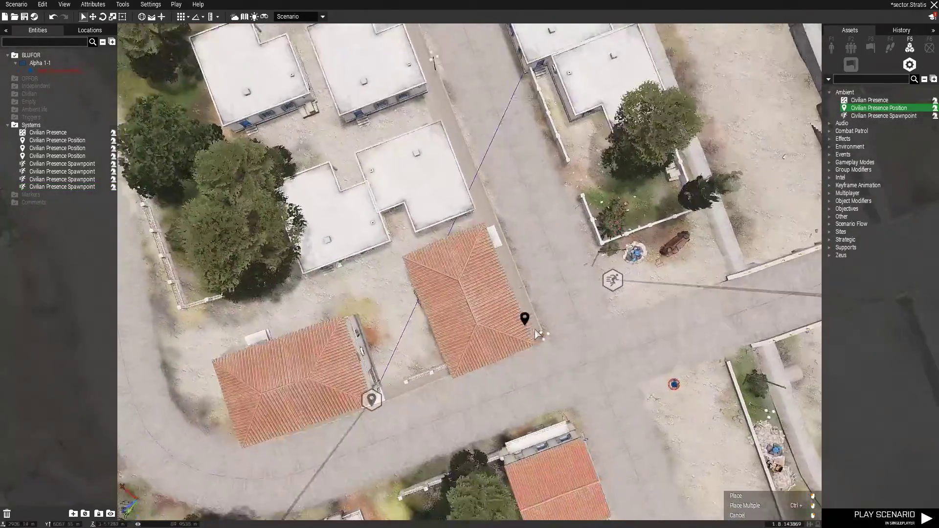
{"action": "left_click", "coordinate": [451, 276]}
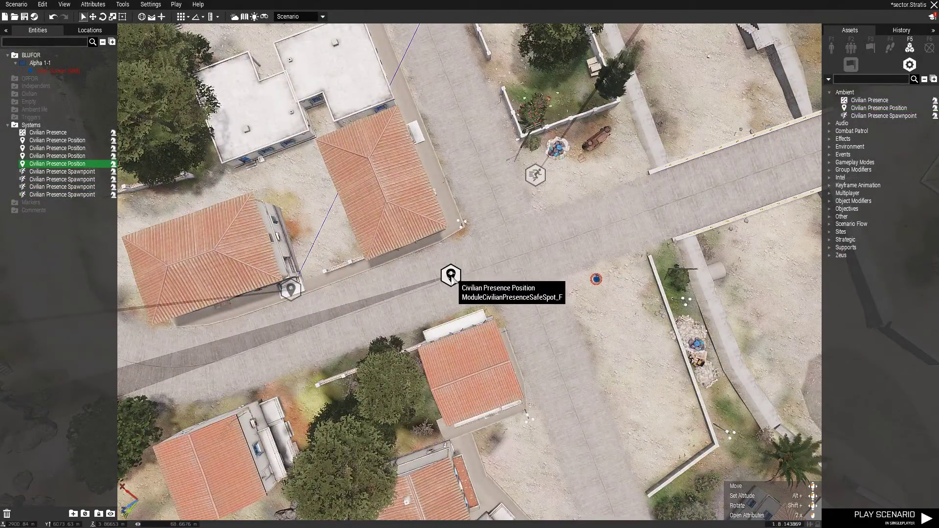
{"action": "double_click", "coordinate": [451, 275]}
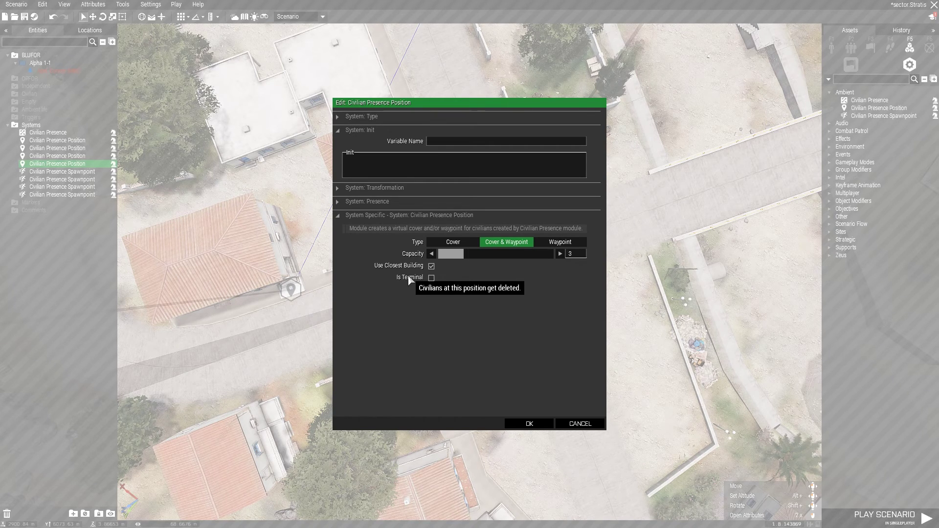
{"action": "left_click", "coordinate": [533, 422]}
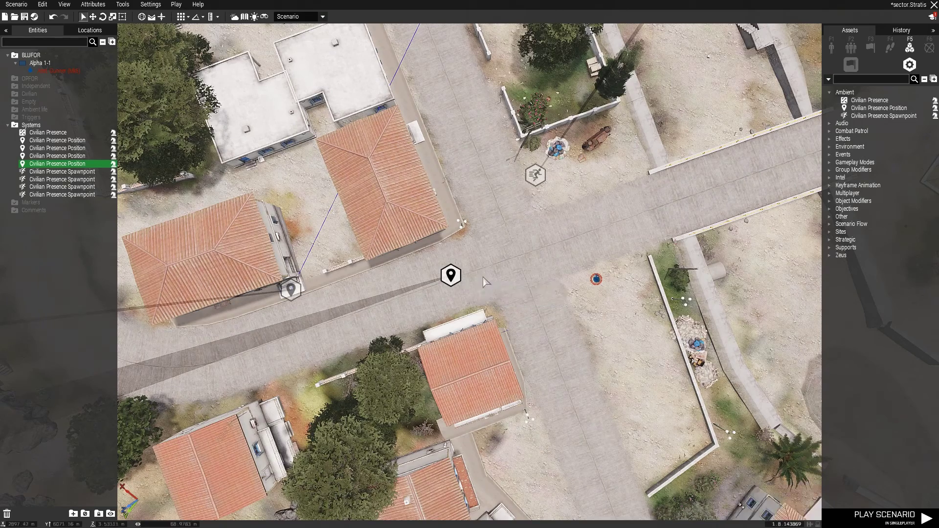
- Sync the new Civilian Presence Position to the Civilian Presence module
{"action": "right_click", "coordinate": [453, 274]}
{"action": "left_click", "coordinate": [611, 285]}
{"action": "scroll", "coordinate": [458, 249], "scroll_direction": "down", "scroll_amount": 3}
{"action": "key", "text": "w"}
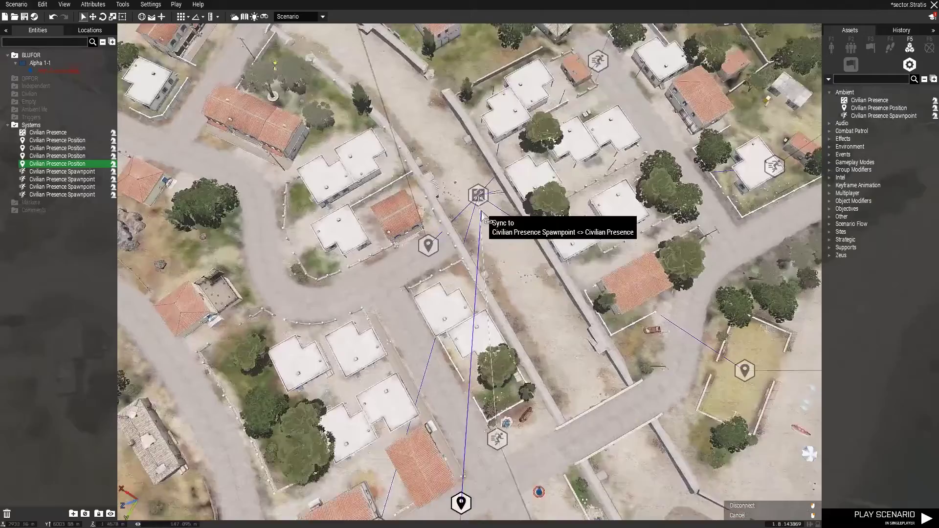
{"action": "left_click", "coordinate": [479, 235]}
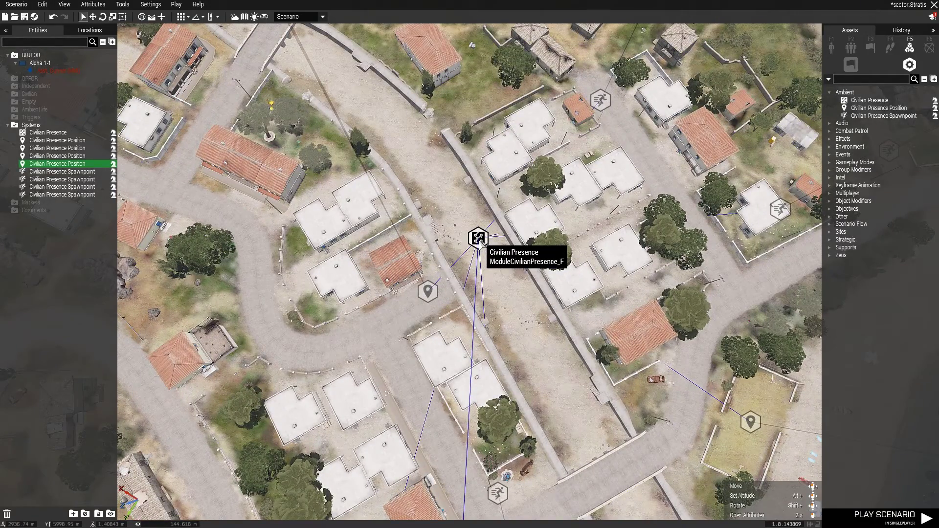
- Set the Civilian Presence module's civilian count to 30, accept its attributes and save the scenario
{"action": "double_click", "coordinate": [479, 238]}
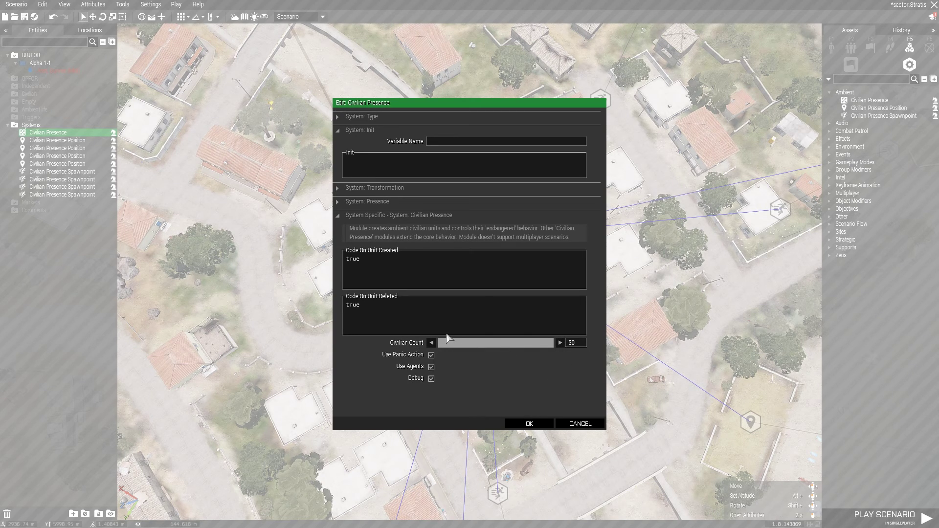
{"action": "left_click_drag", "start_coordinate": [534, 345], "coordinate": [557, 358]}
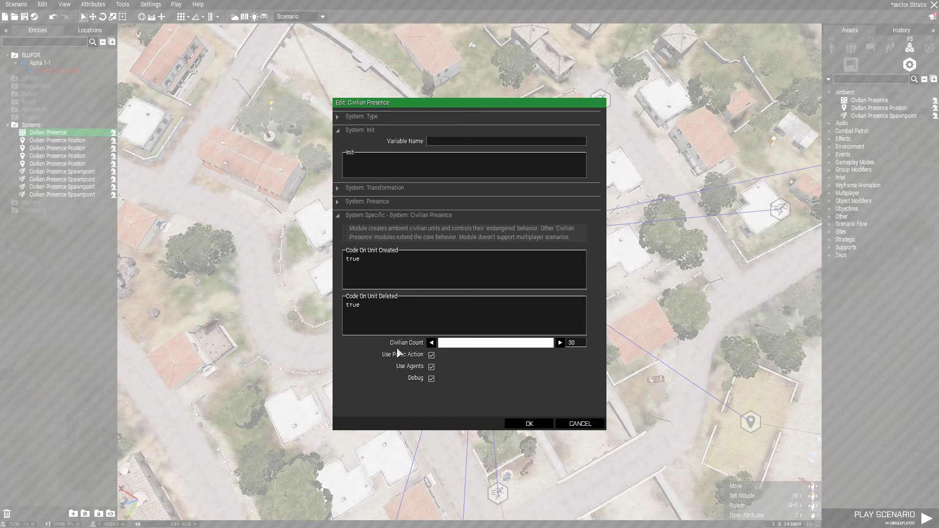
{"action": "mouse_move", "coordinate": [399, 359]}
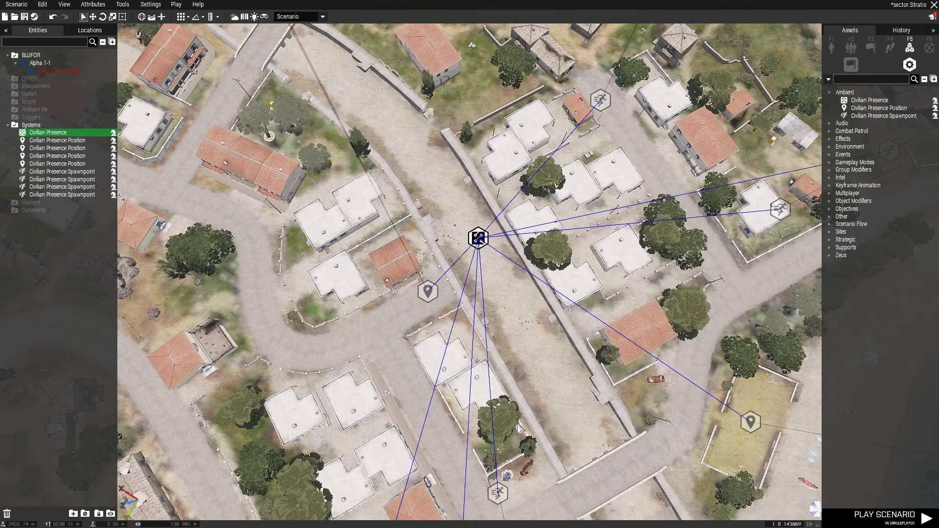
{"action": "left_click", "coordinate": [524, 424]}
{"action": "key", "text": "ctrl+s"}
{"action": "key", "text": "s"}
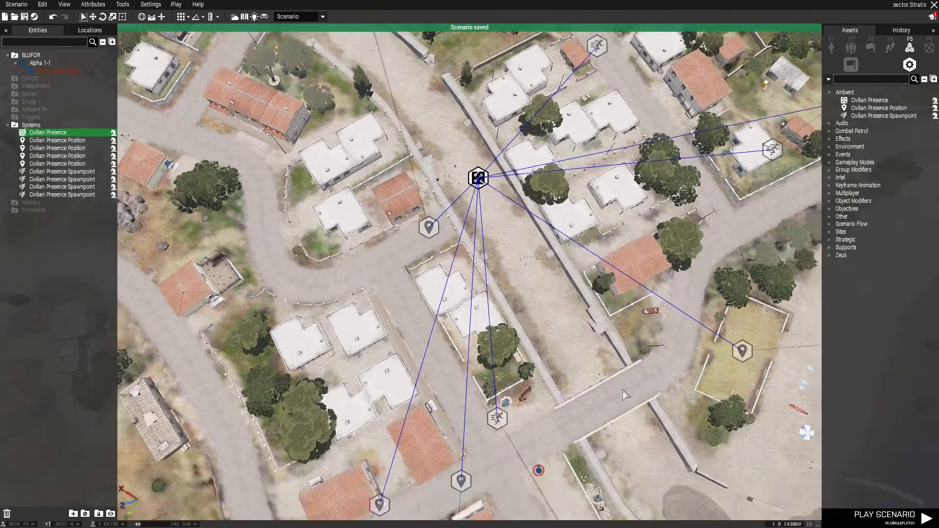
- Play the scenario to test the civilian presence setup in the town
{"action": "left_click", "coordinate": [620, 362]}
{"action": "scroll", "coordinate": [620, 277], "scroll_direction": "up", "scroll_amount": 4}
{"action": "right_click_drag", "start_coordinate": [619, 275], "coordinate": [606, 267]}
{"action": "key", "text": "Return"}
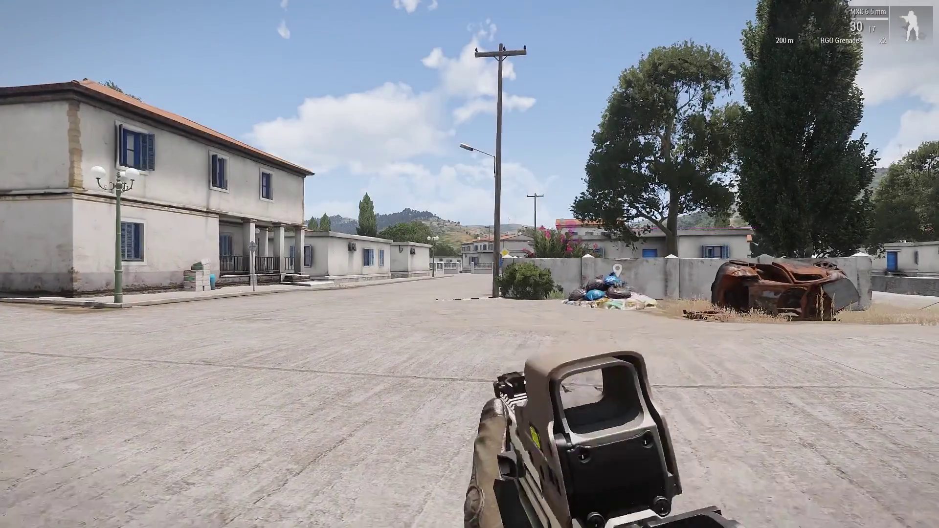
- Walk up the street to the walled yard to examine the civilians' debug markers, then switch to third-person view
{"action": "key", "text": "w"}
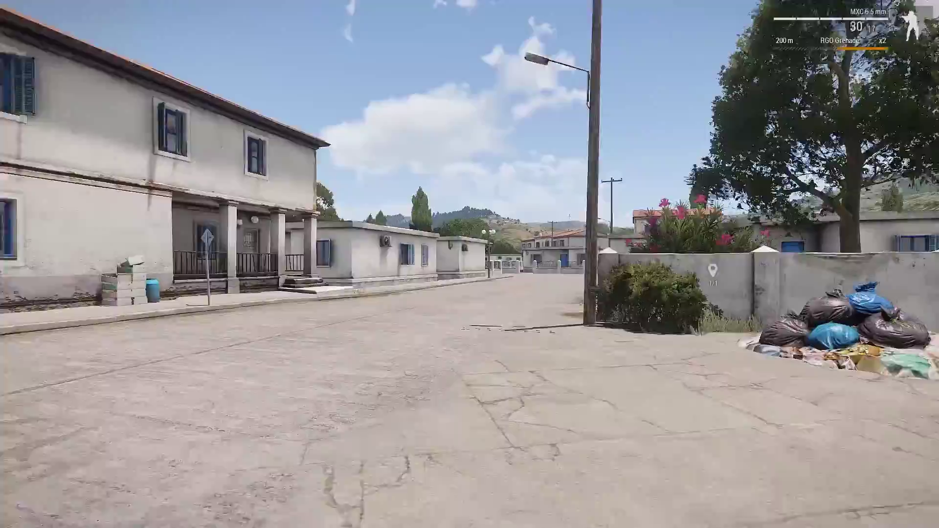
{"action": "key", "text": "w"}
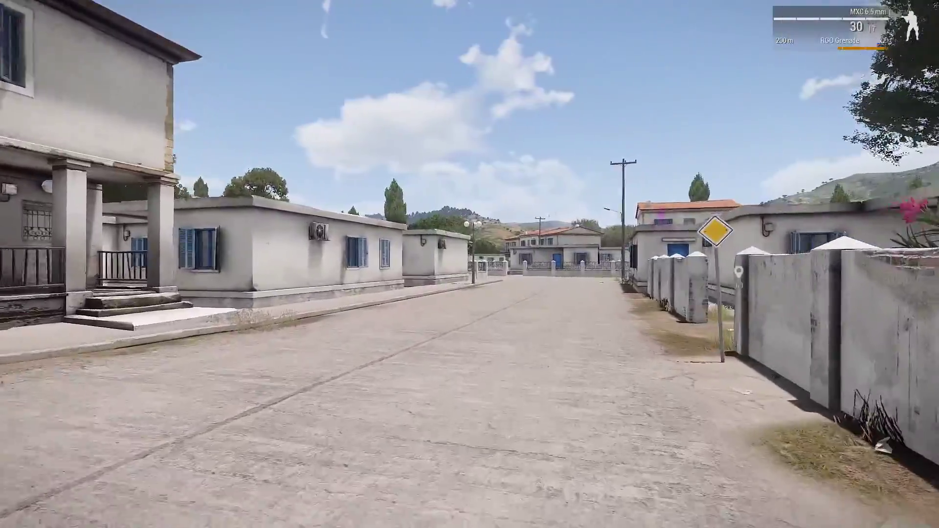
{"action": "key", "text": "w"}
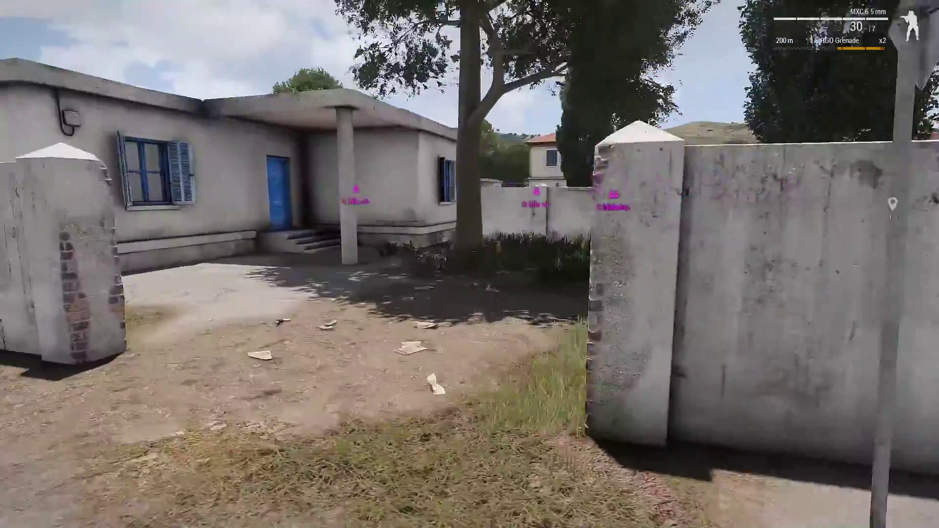
{"action": "key", "text": "w"}
{"action": "key", "text": "KP_Enter"}
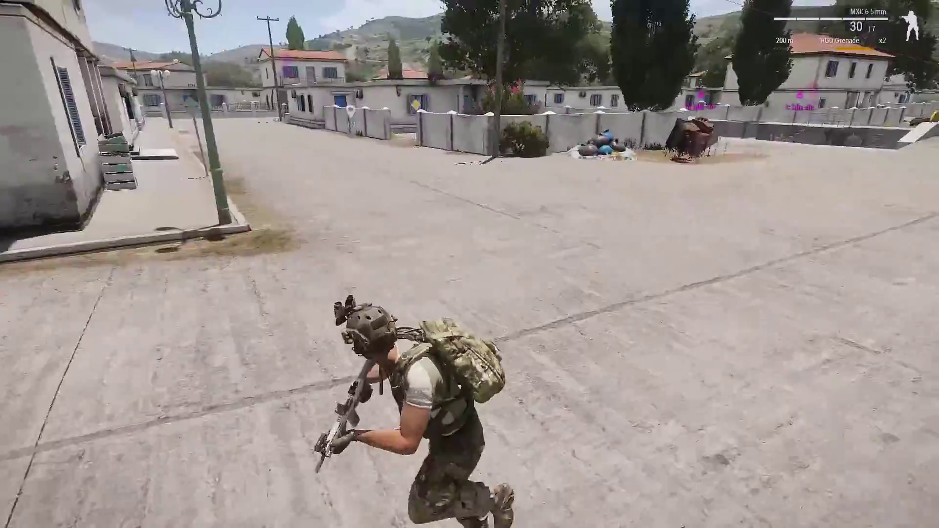
- Walk around the crossroads and the uphill street to look for spawned civilians
{"action": "key", "text": "w"}
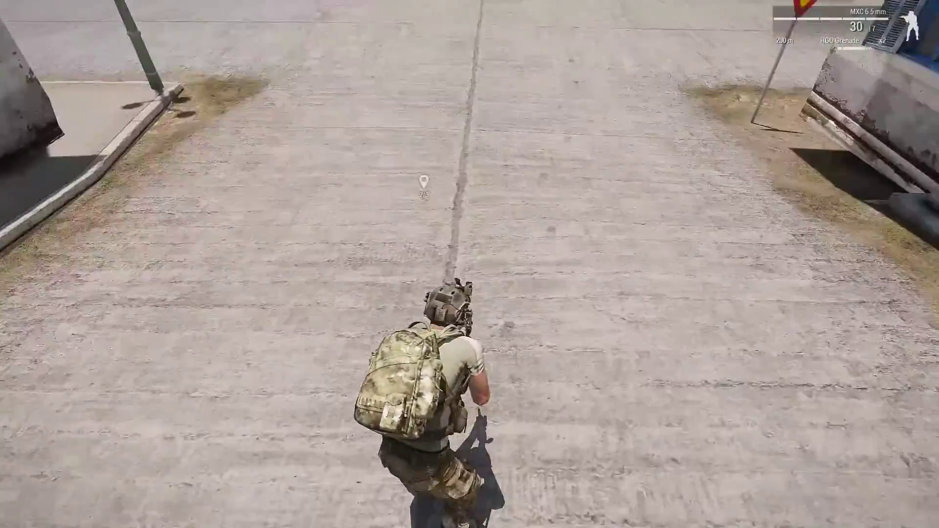
{"action": "right_click", "coordinate": [470, 264]}
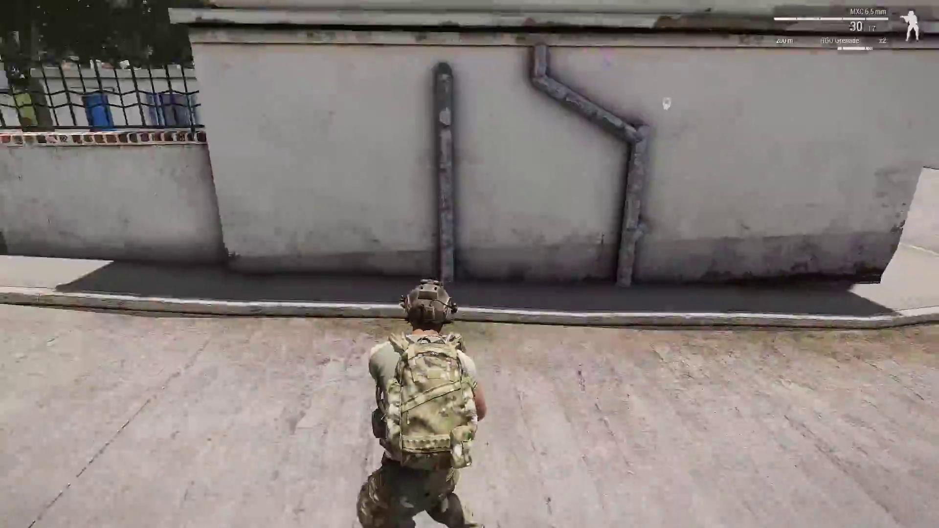
{"action": "key", "text": "w"}
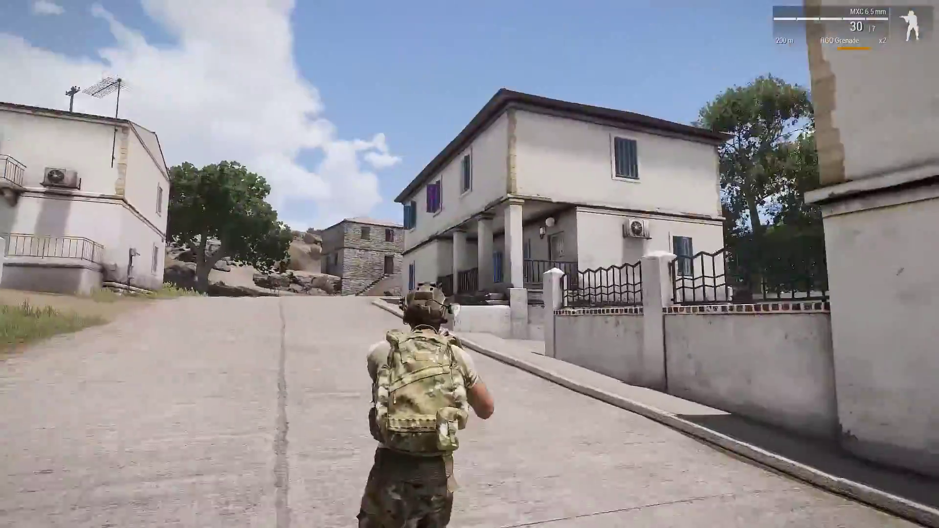
{"action": "key", "text": "w"}
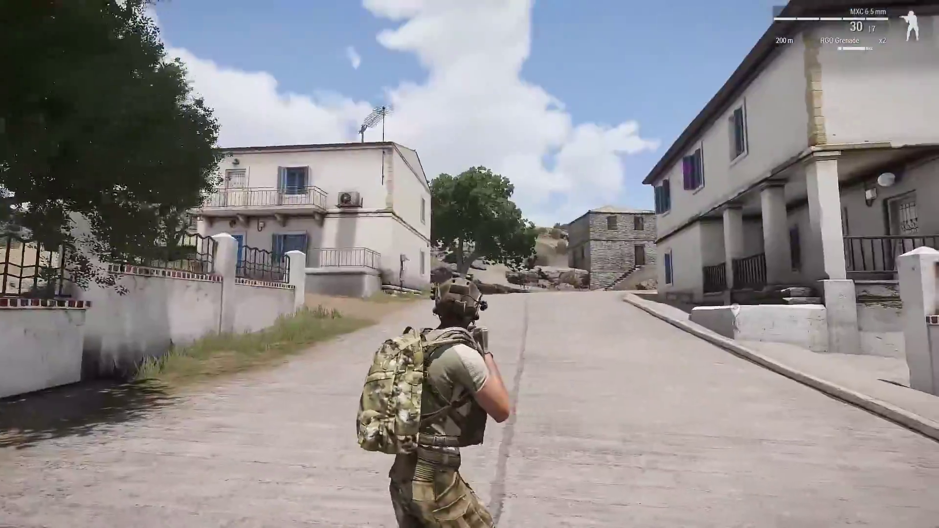
{"action": "key", "text": "w"}
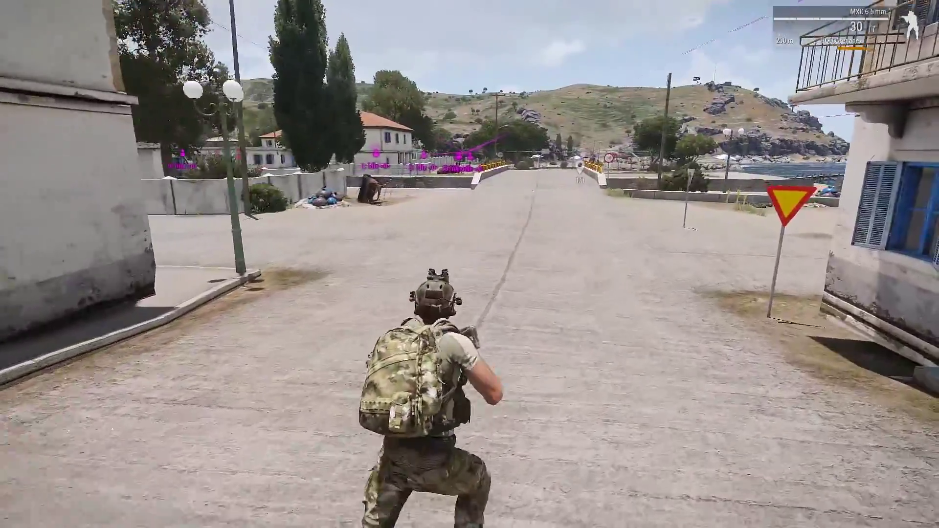
{"action": "key", "text": "w"}
{"action": "key", "text": "equal"}
{"action": "key", "text": "equal"}
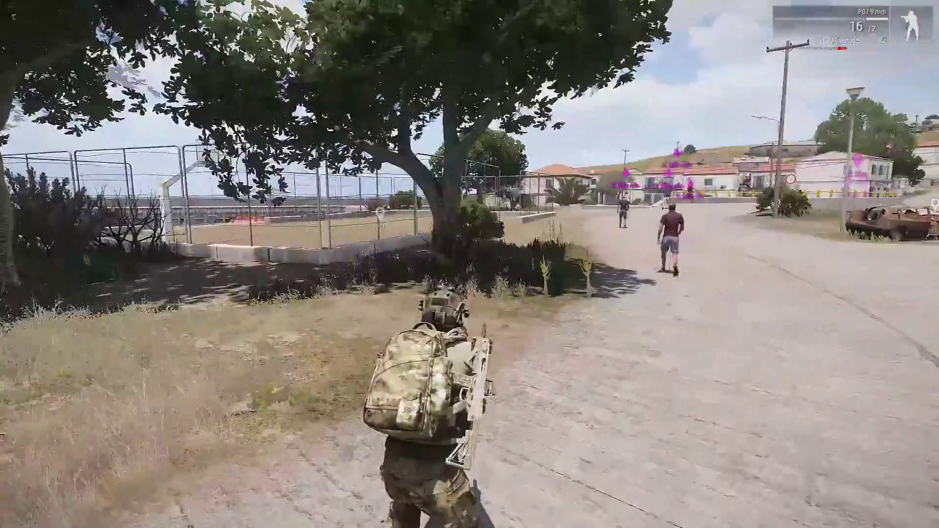
- Follow the civilians across the bridge to the crossroads and observe how they move through town
{"action": "key", "text": "w"}
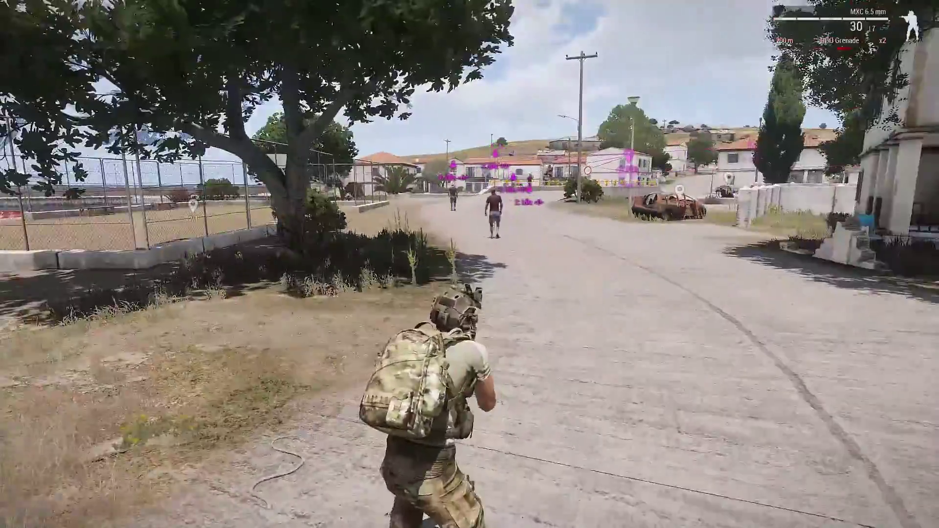
{"action": "key", "text": "w"}
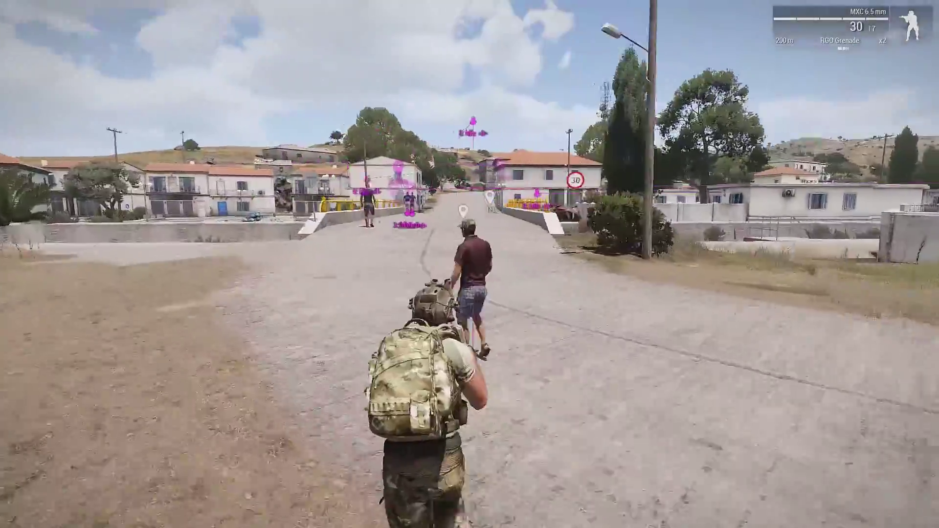
{"action": "key", "text": "w"}
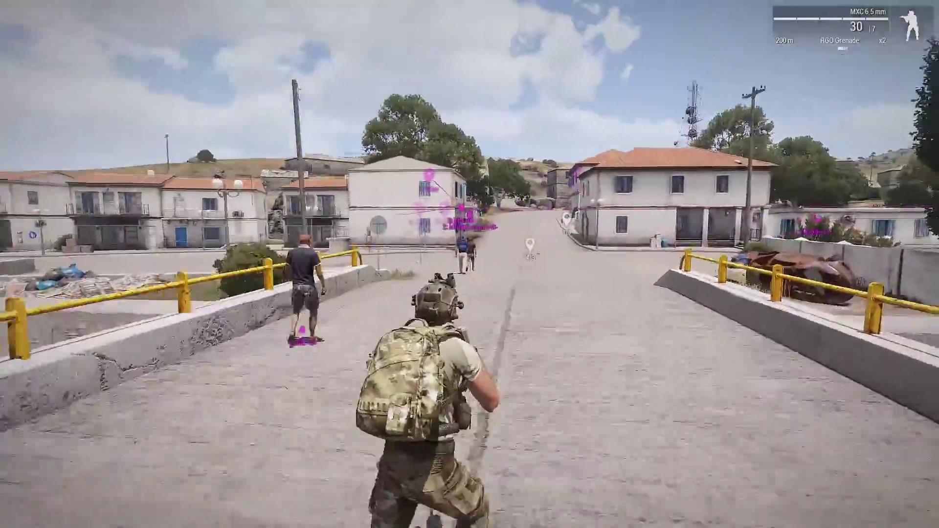
{"action": "key", "text": "w"}
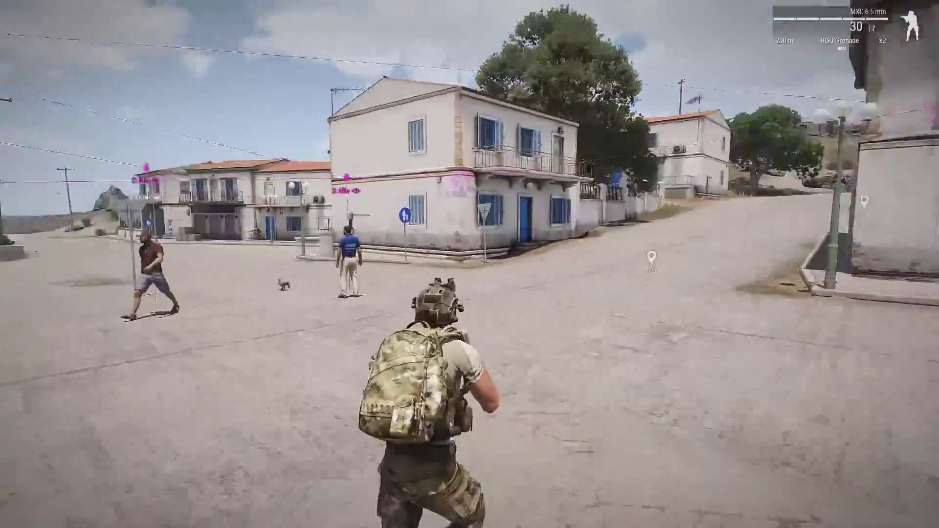
{"action": "key", "text": "w"}
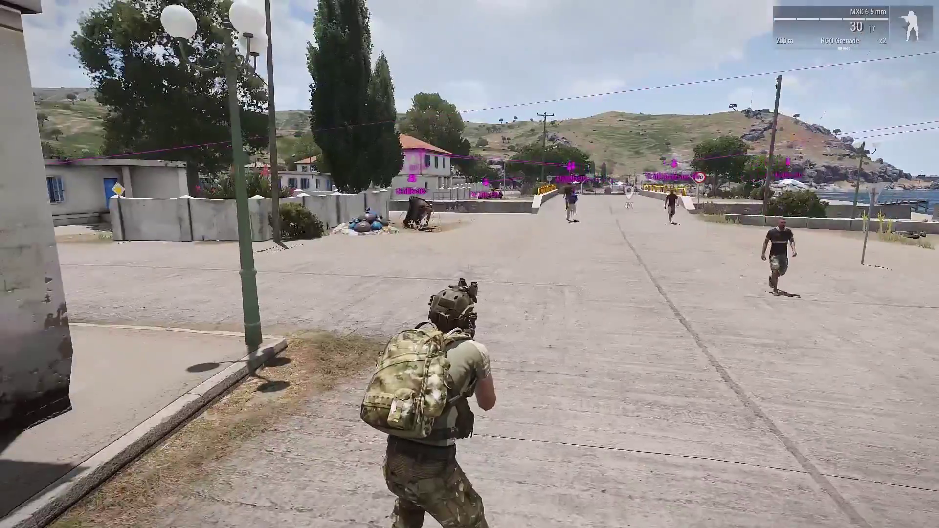